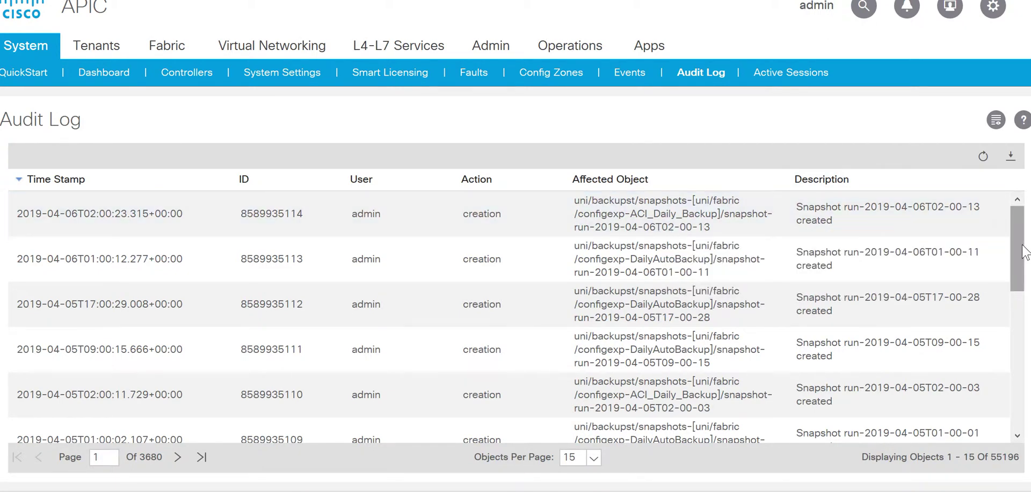
# - Examine the LocalAsnP creation record for GNGP-MTG-BGP in the system audit log, and close it
pyautogui.moveTo(1026, 252); pyautogui.dragTo(1020, 335)
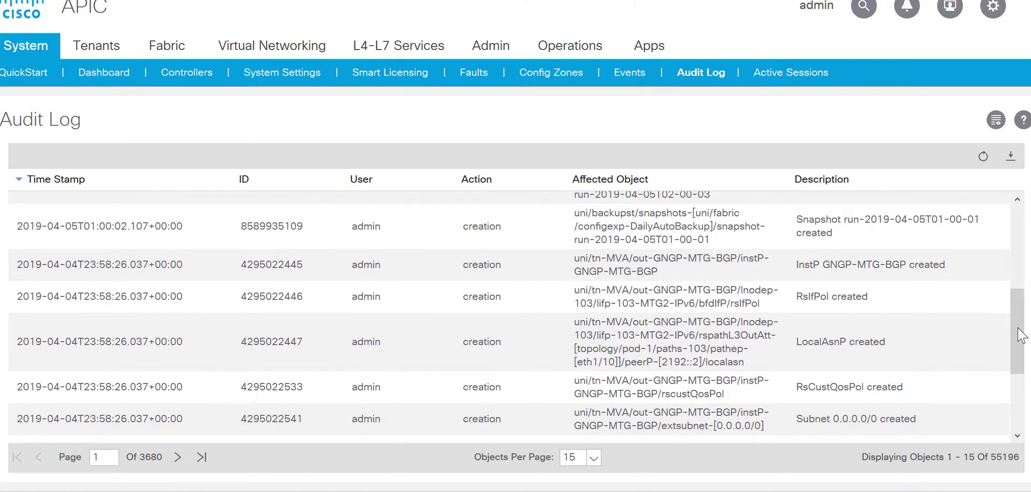
pyautogui.doubleClick(734, 363)
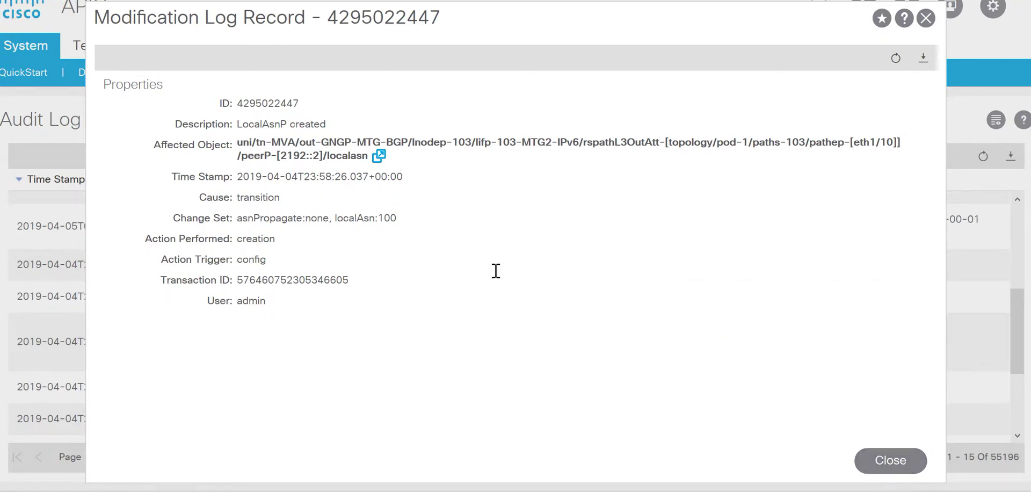
pyautogui.click(900, 469)
# - Examine the audit record for the creation of Subnet 0.0.0.0/0, including the user who performed it, and close it
pyautogui.scroll(-1, 1018, 370)
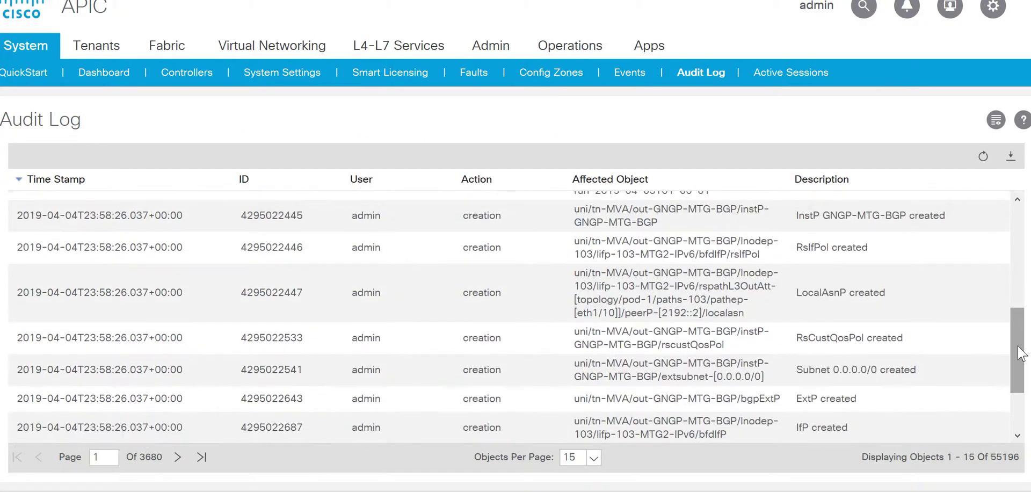
pyautogui.doubleClick(729, 373)
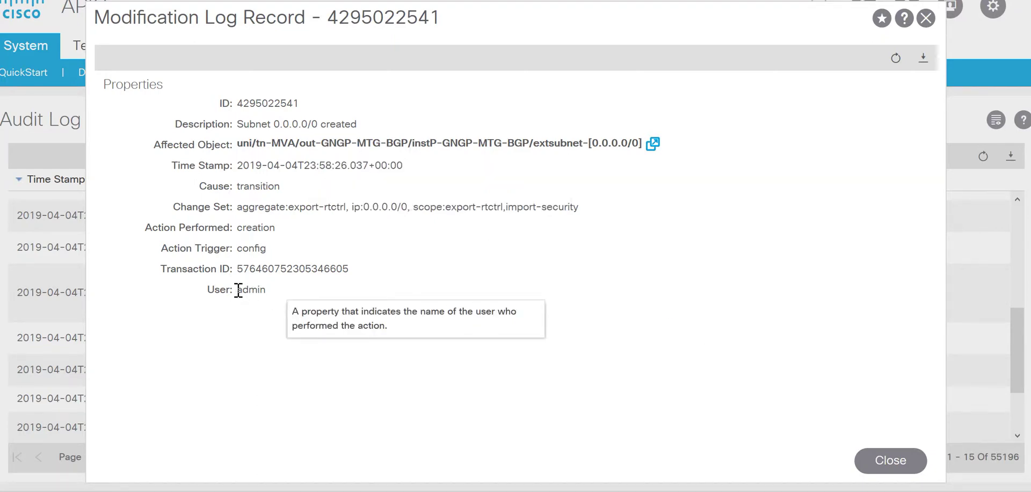
pyautogui.doubleClick(265, 290)
pyautogui.click(266, 291)
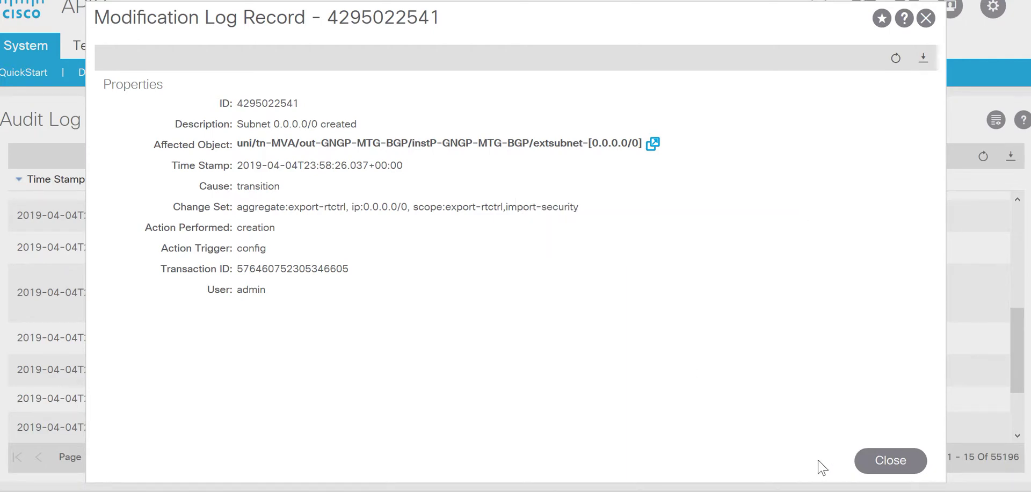
pyautogui.click(873, 463)
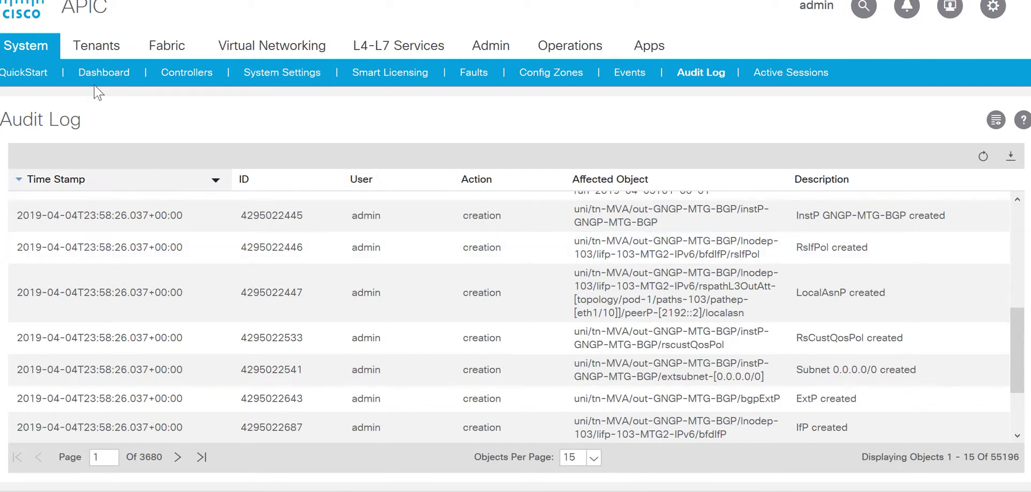
# - Open tenant DC-1, and open Leaf_101 (Node-101) under Pod 1 in the fabric inventory
pyautogui.click(100, 54)
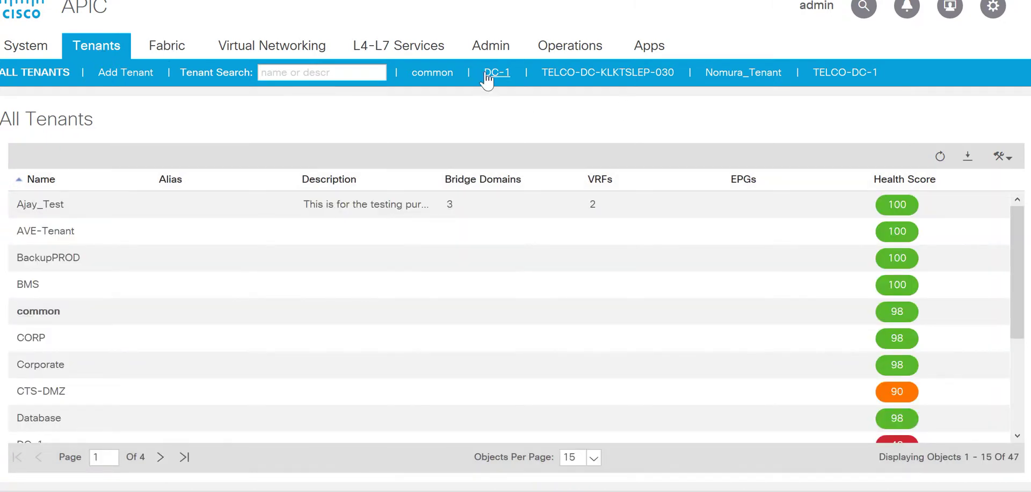
pyautogui.click(492, 75)
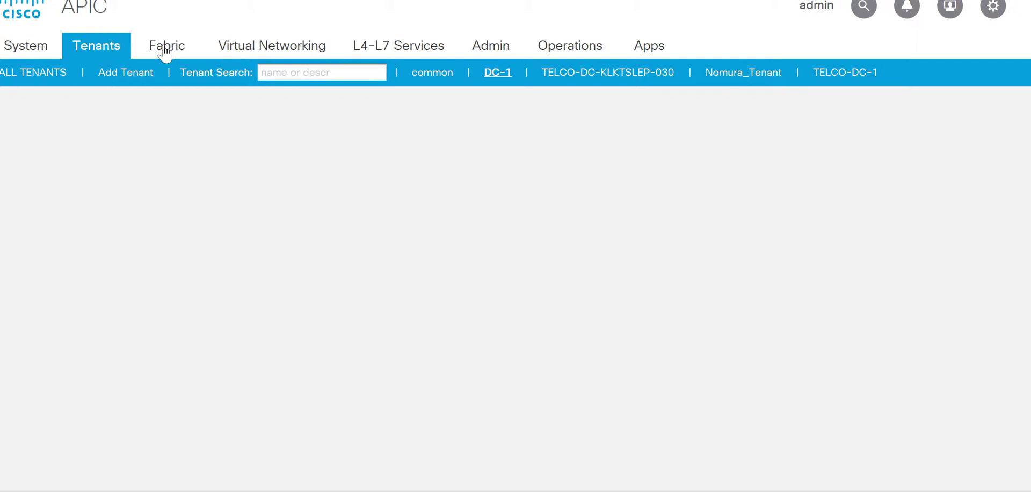
pyautogui.click(170, 49)
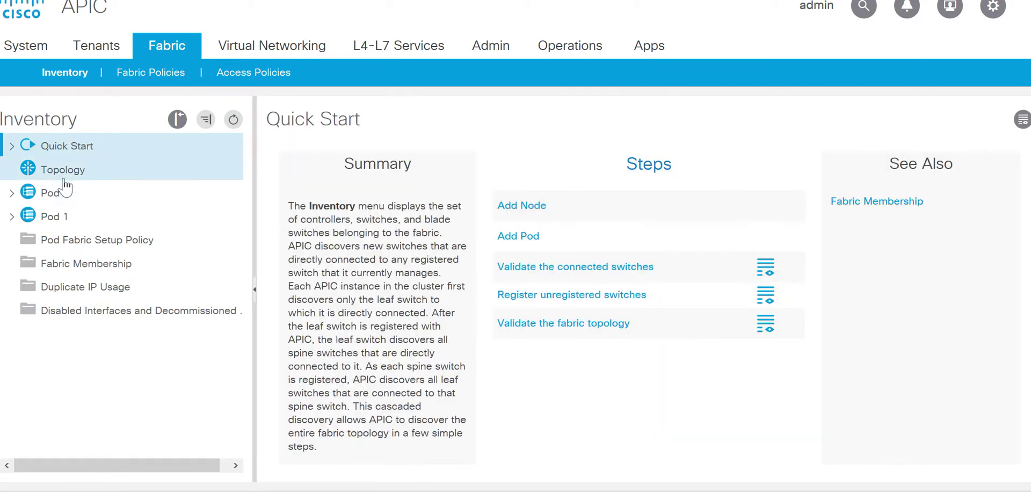
pyautogui.click(12, 221)
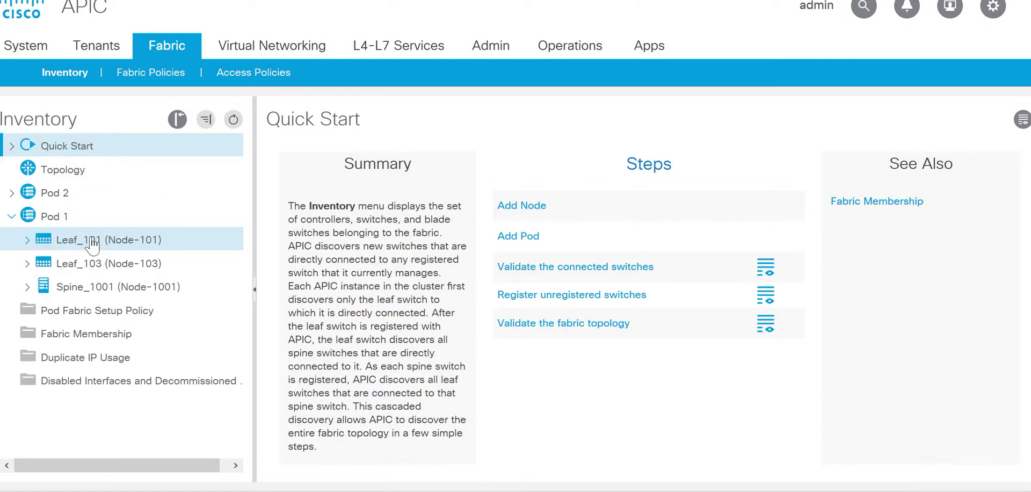
pyautogui.click(91, 240)
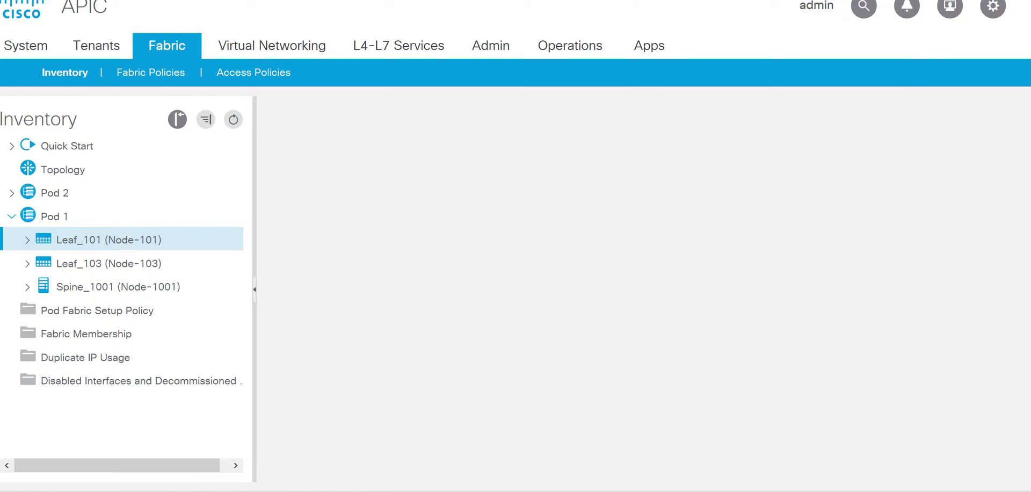
# - Switch to the APIC command-line session and list the available options of the show audits command
pyautogui.click(749, 491)
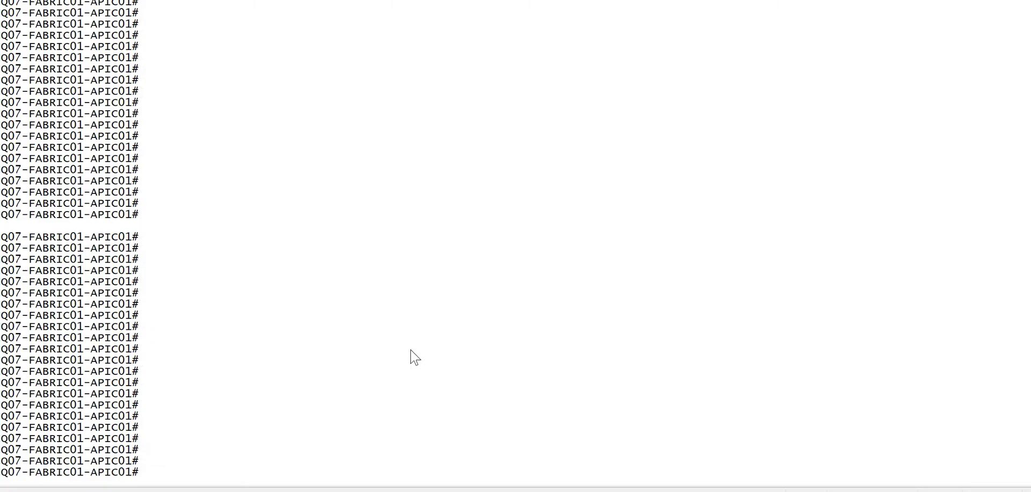
pyautogui.press('Return')
pyautogui.press('Return')
pyautogui.press('Return')
pyautogui.press('Return')
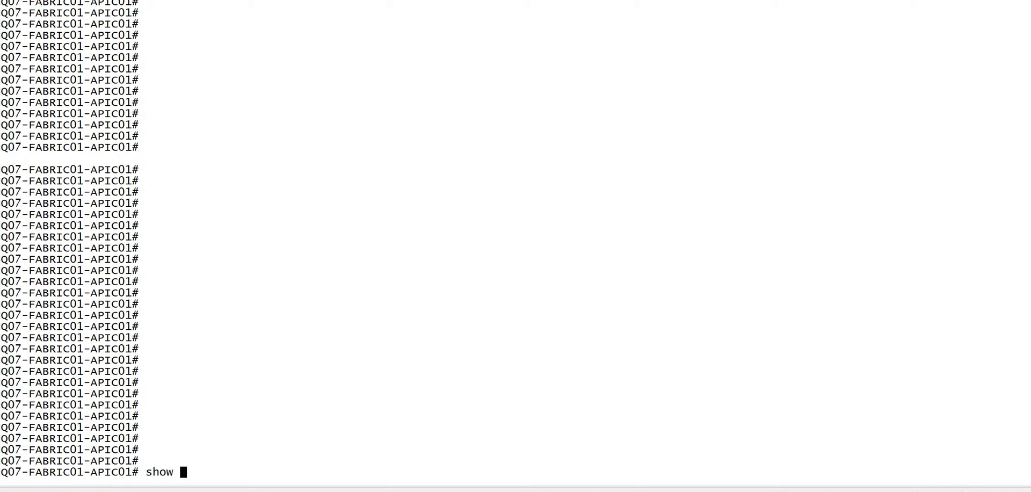
pyautogui.write('au')
pyautogui.press('Tab')
pyautogui.write('?')
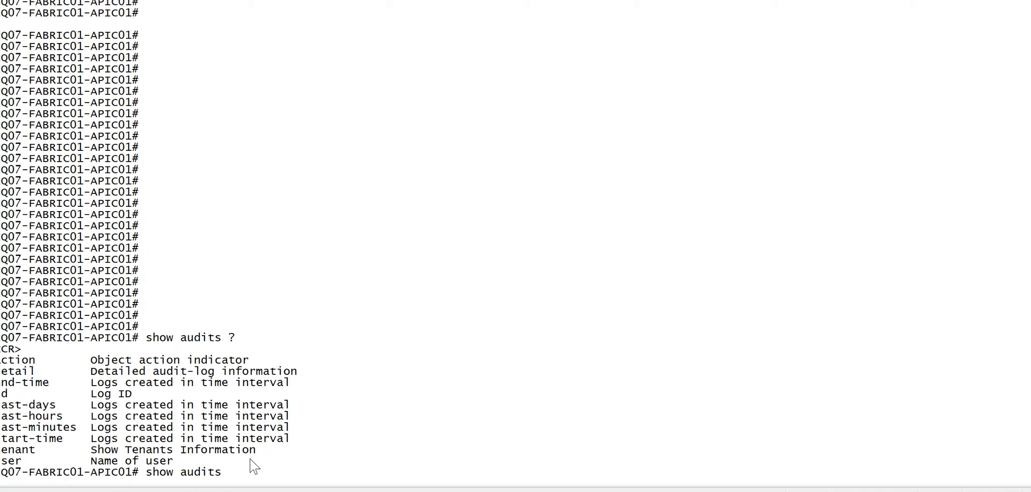
# - Run "show audits last-days 2" to display the audit logs of the last two days
pyautogui.write('last')
pyautogui.press('Tab')
pyautogui.write('how a')
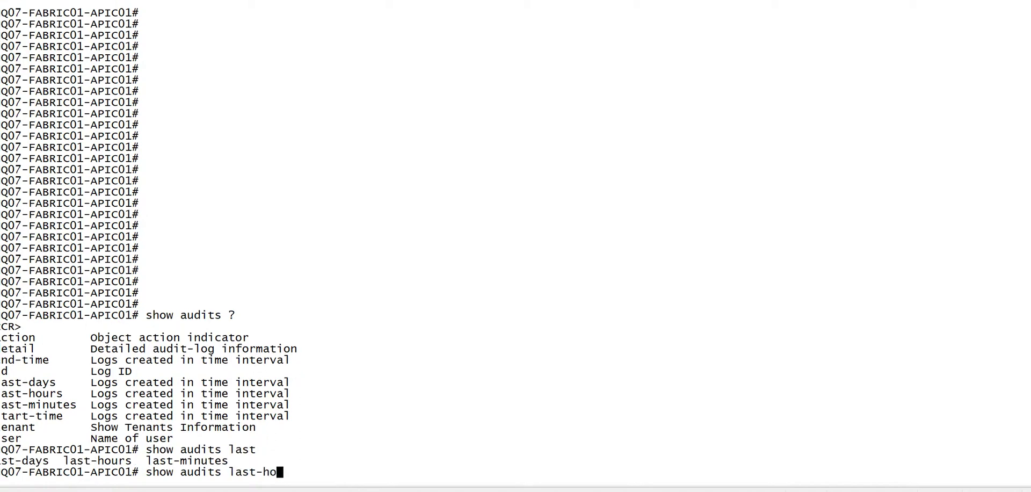
pyautogui.write('u')
pyautogui.press('BackSpace')
pyautogui.press('BackSpace')
pyautogui.press('BackSpace')
pyautogui.write('da')
pyautogui.press('Tab')
pyautogui.write('2')
pyautogui.press('Return')
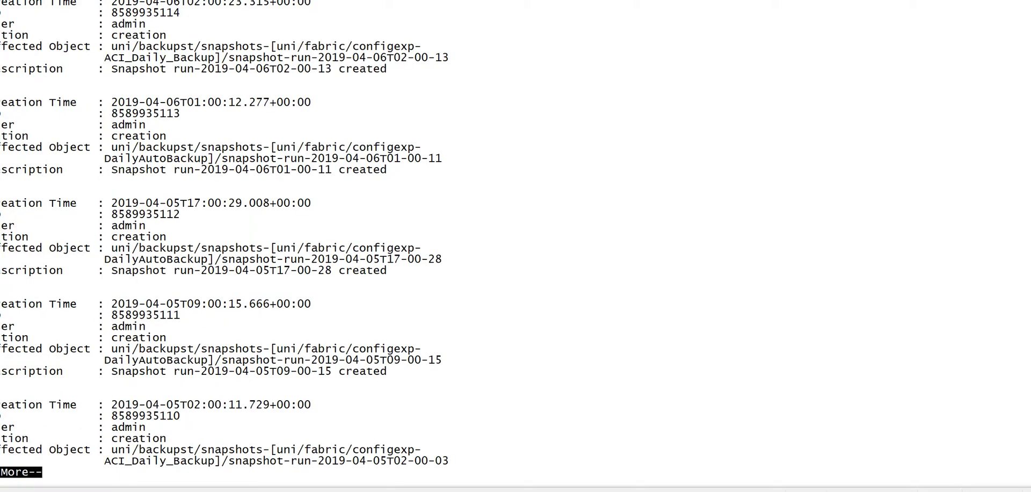
# - Page through the two-day audit log output, and exit it to a clean prompt
pyautogui.press('space')
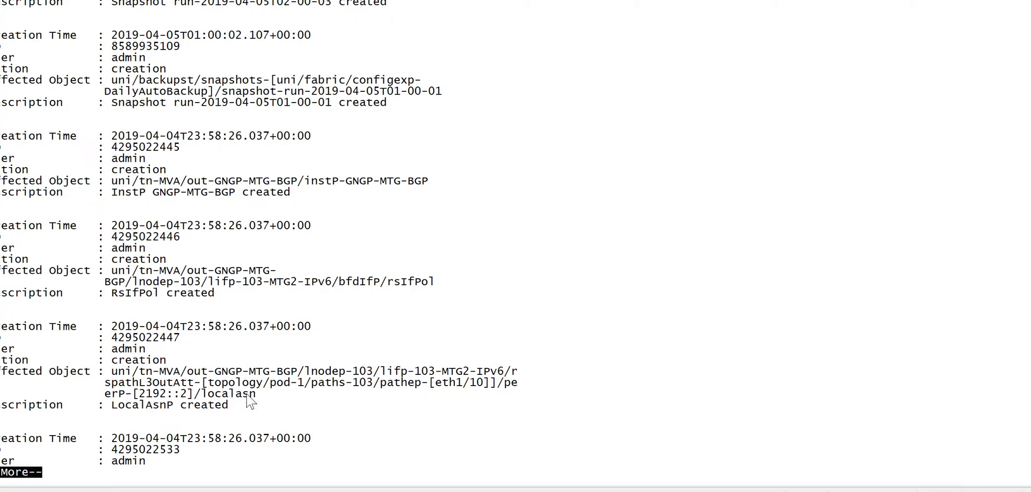
pyautogui.press('space')
pyautogui.press('space')
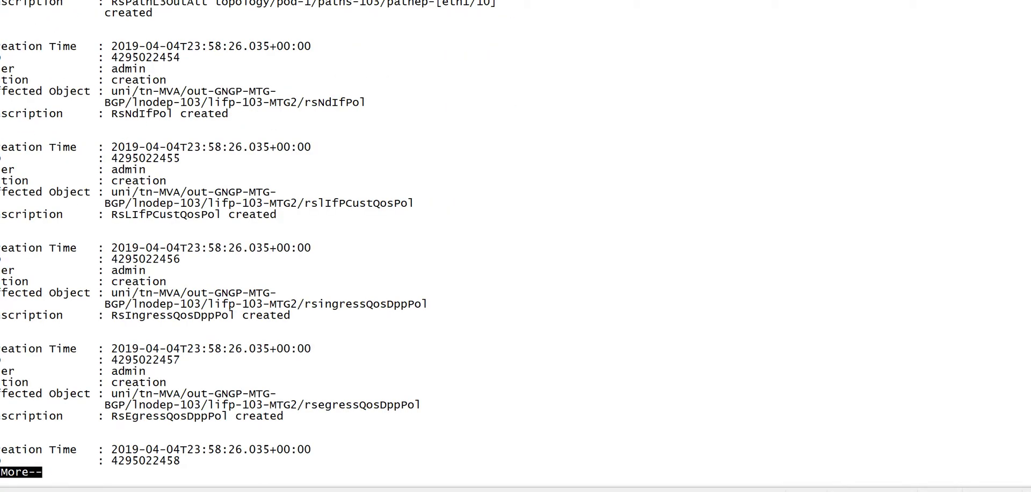
pyautogui.press('q')
pyautogui.press('Return')
pyautogui.press('Return')
pyautogui.press('Return')
pyautogui.press('Return')
# - Reduce the previous command to "show audits" and list its options again
pyautogui.press('Up')
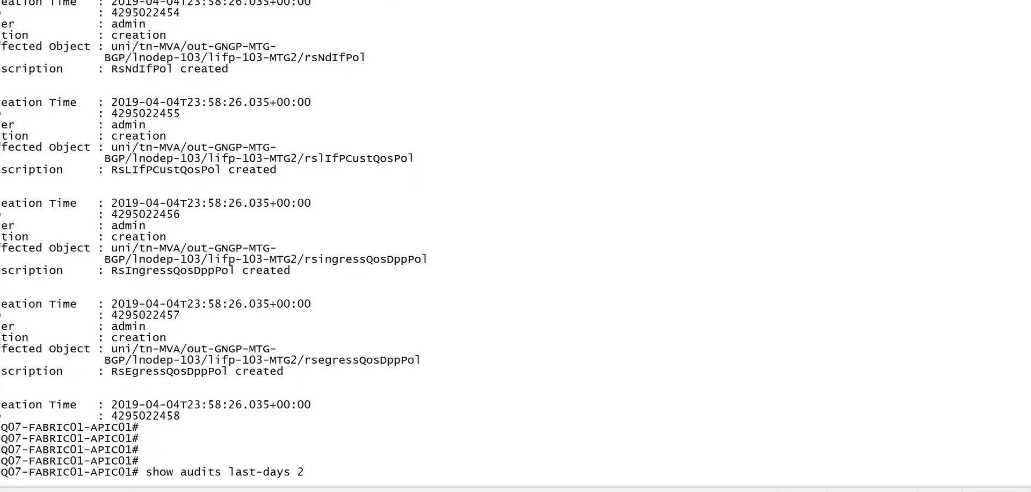
pyautogui.press('BackSpace')
pyautogui.press('BackSpace')
pyautogui.press('BackSpace')
pyautogui.press('BackSpace')
pyautogui.press('BackSpace')
pyautogui.press('BackSpace')
pyautogui.press('BackSpace')
pyautogui.press('BackSpace')
pyautogui.press('BackSpace')
pyautogui.press('BackSpace')
pyautogui.press('BackSpace')
pyautogui.write('?')
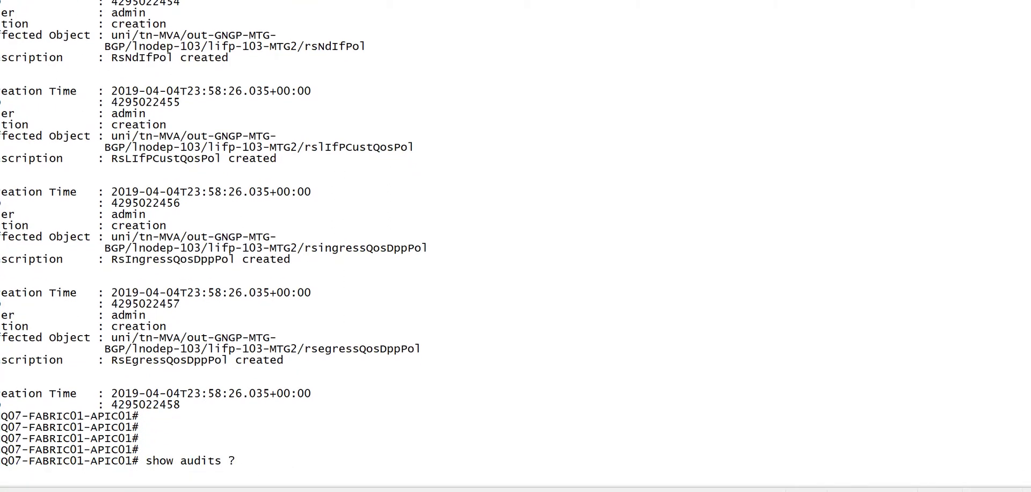
# - List the tenants accepted by "show audits tenant" and the further options available for tenant DC-1
pyautogui.press('BackSpace')
pyautogui.write('tenant')
pyautogui.press('Tab')
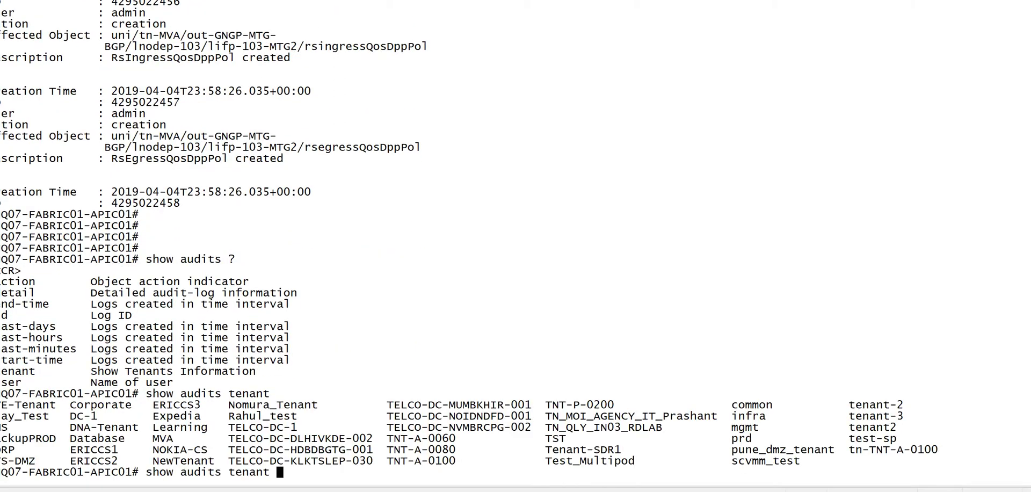
pyautogui.write('DC-1')
pyautogui.press('Tab')
pyautogui.write('?')
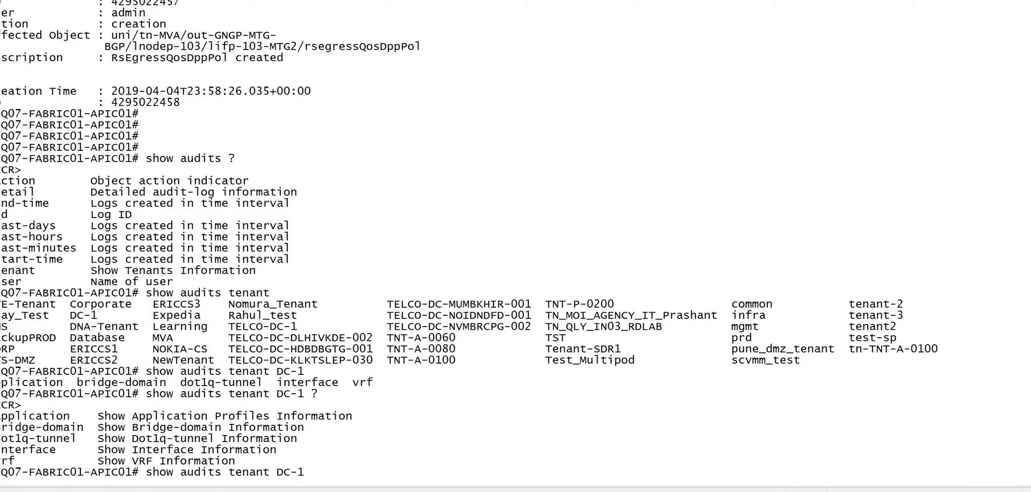
# - Run "show audits tenant DC-1 vrf VRF-1", check the VRF's audit records, and exit the output
pyautogui.write('vrf')
pyautogui.press('Tab')
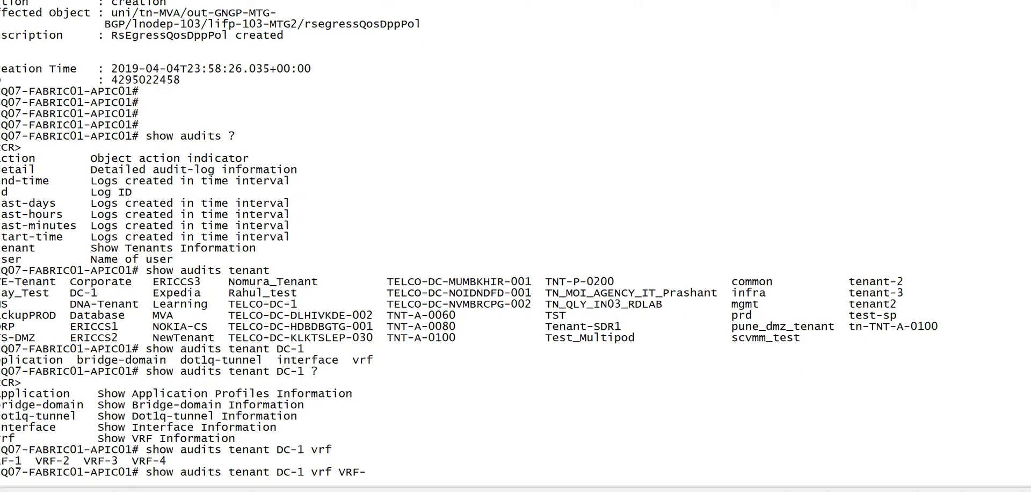
pyautogui.write('1 ?')
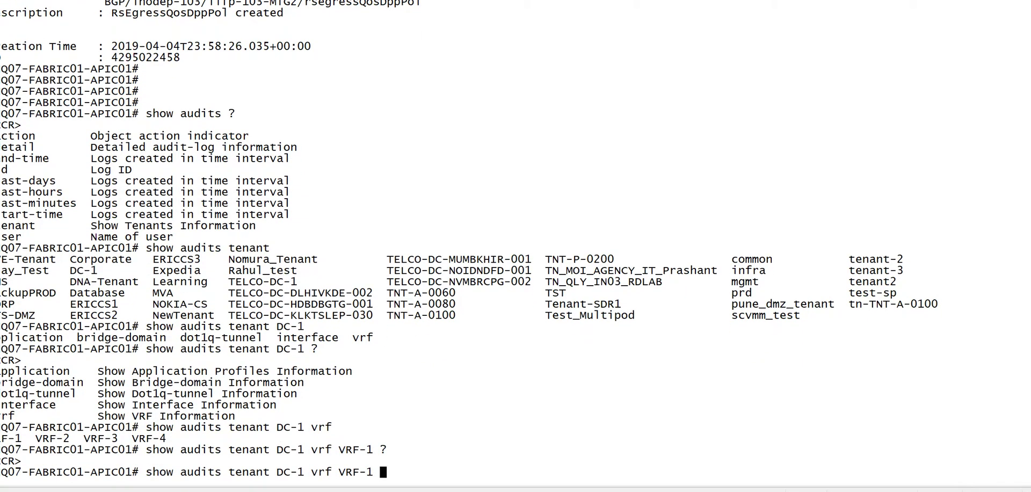
pyautogui.press('Return')
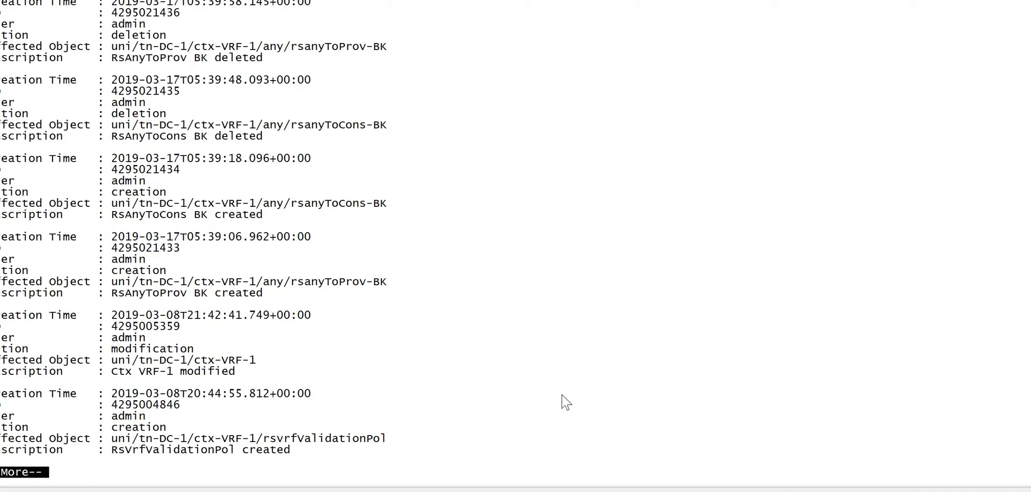
pyautogui.press('q')
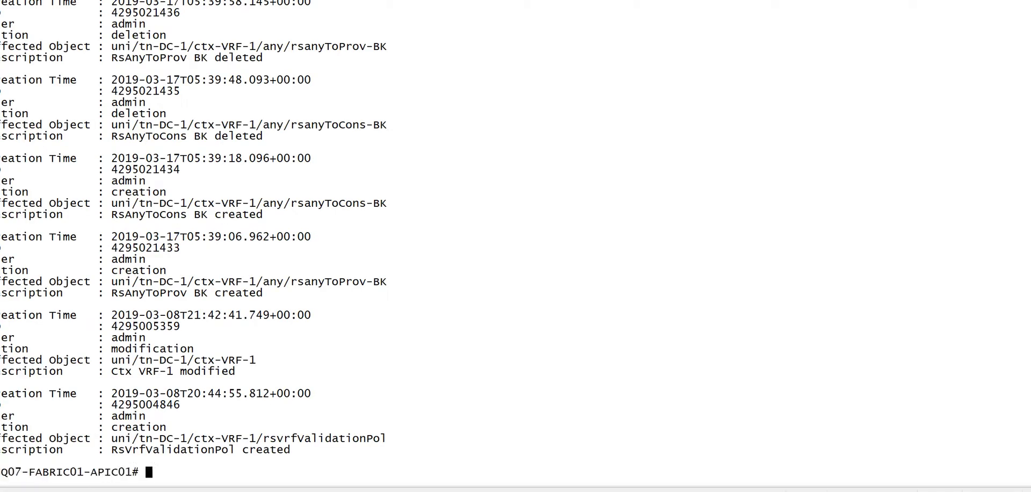
# - Enter "show audits tenant DC-1 vrf VRF-1" again at a fresh prompt without running it
pyautogui.press('Return')
pyautogui.press('Return')
pyautogui.press('Return')
pyautogui.press('Return')
pyautogui.write('show audits tenant DC-1 vrf VRF-1')
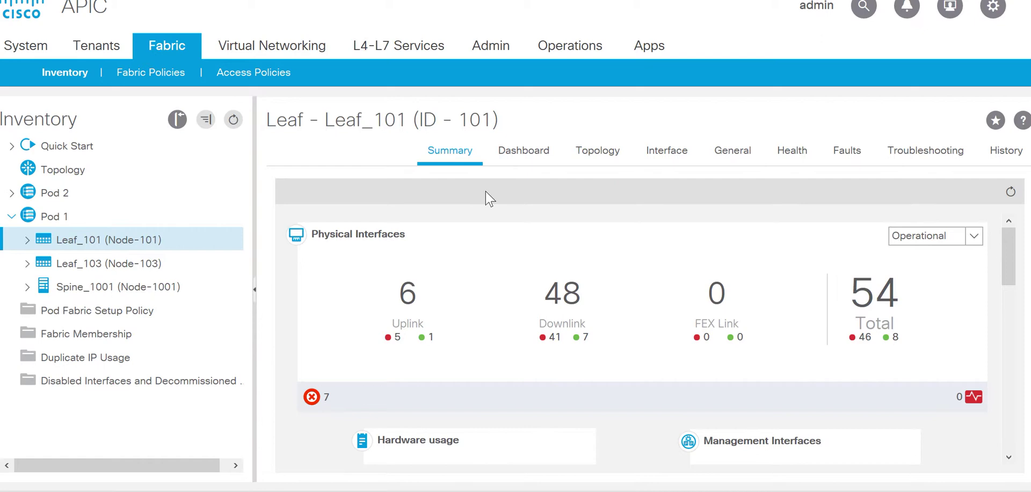
# - Switch back to the APIC web interface and display the audit log in the history of Leaf_101
pyautogui.click(1006, 155)
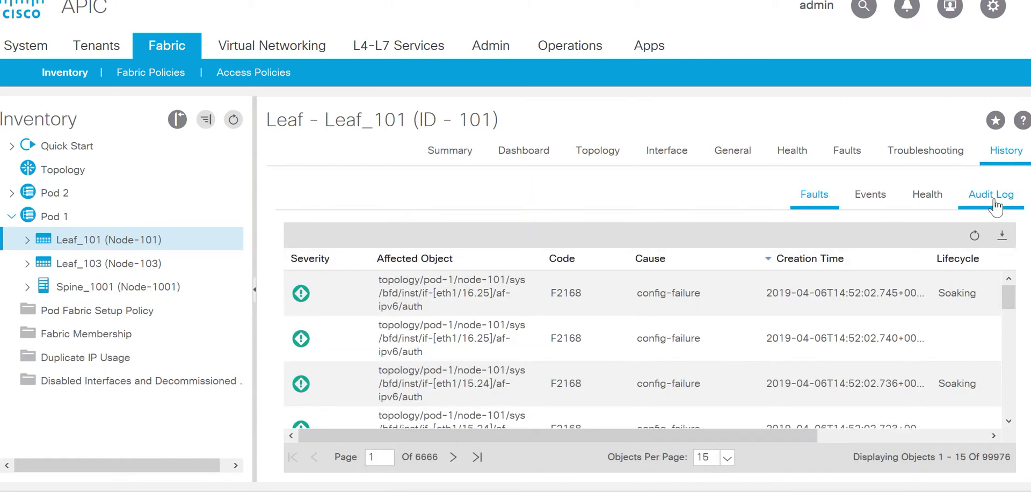
pyautogui.click(993, 199)
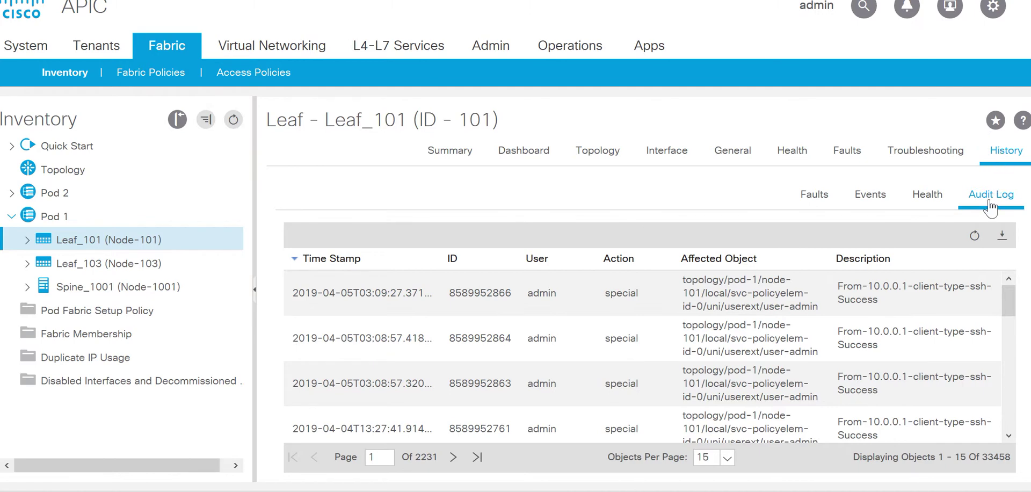
# - Display the audit log in the history of tenant DC-1
pyautogui.click(83, 53)
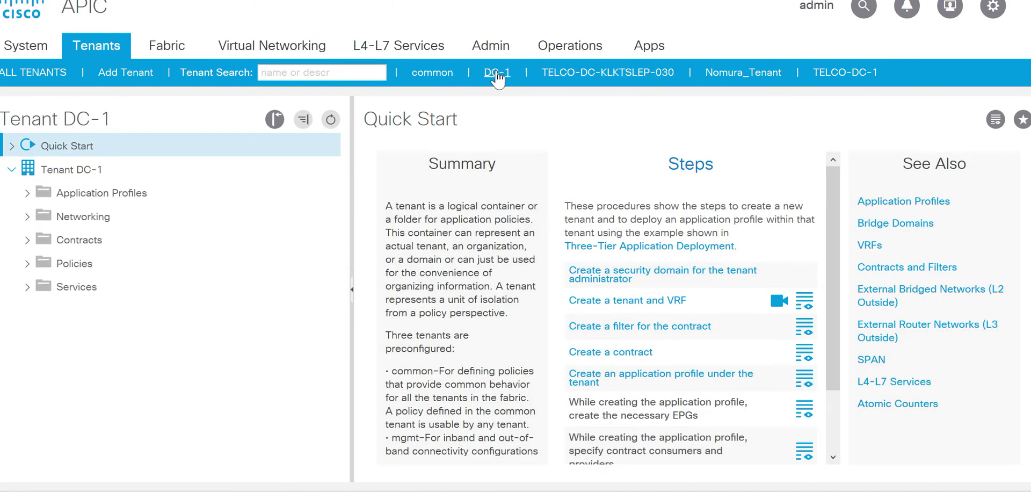
pyautogui.click(119, 171)
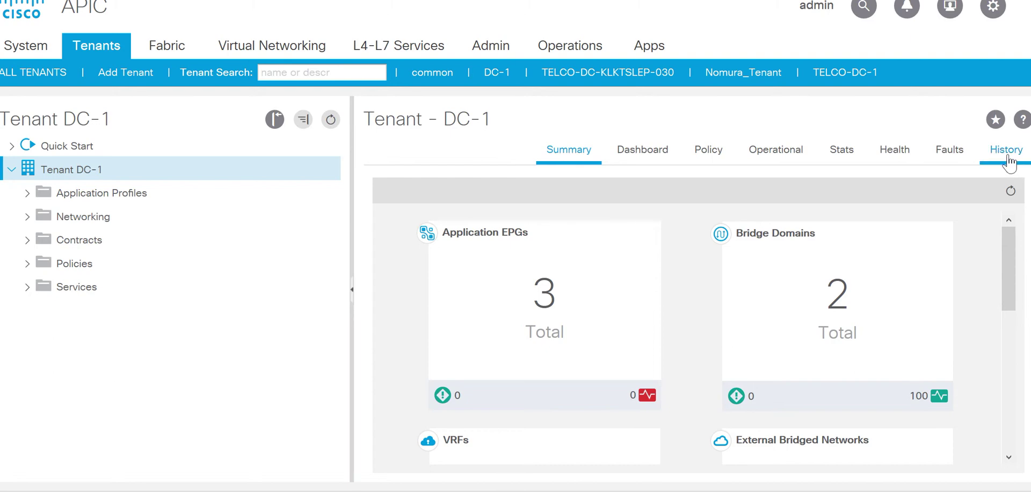
pyautogui.click(1008, 161)
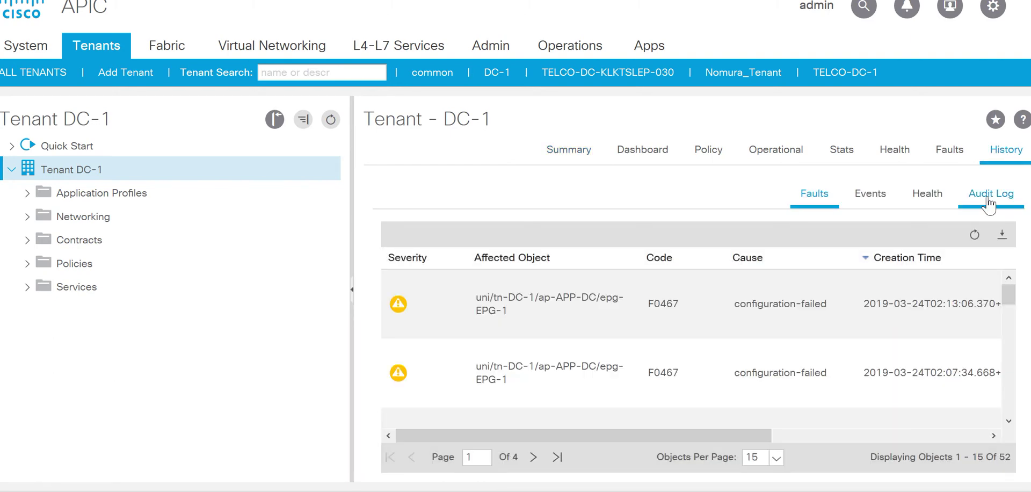
pyautogui.click(987, 198)
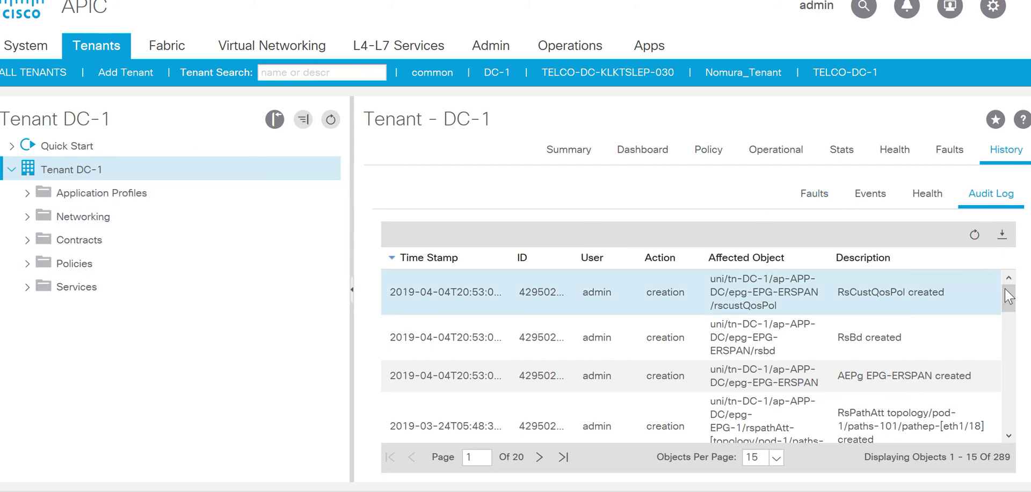
pyautogui.moveTo(1008, 304)
pyautogui.mouseDown()
pyautogui.moveTo(1007, 365)
pyautogui.moveTo(1008, 304)
pyautogui.mouseUp()
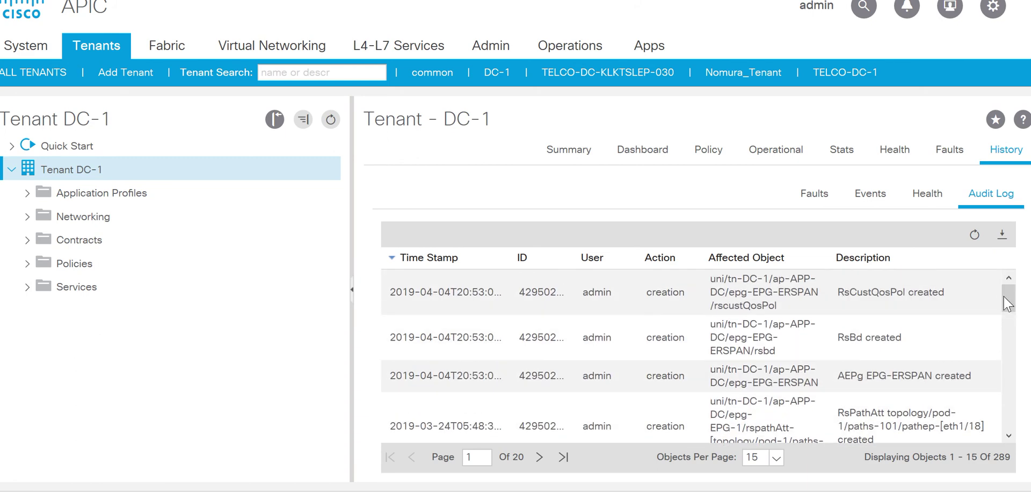